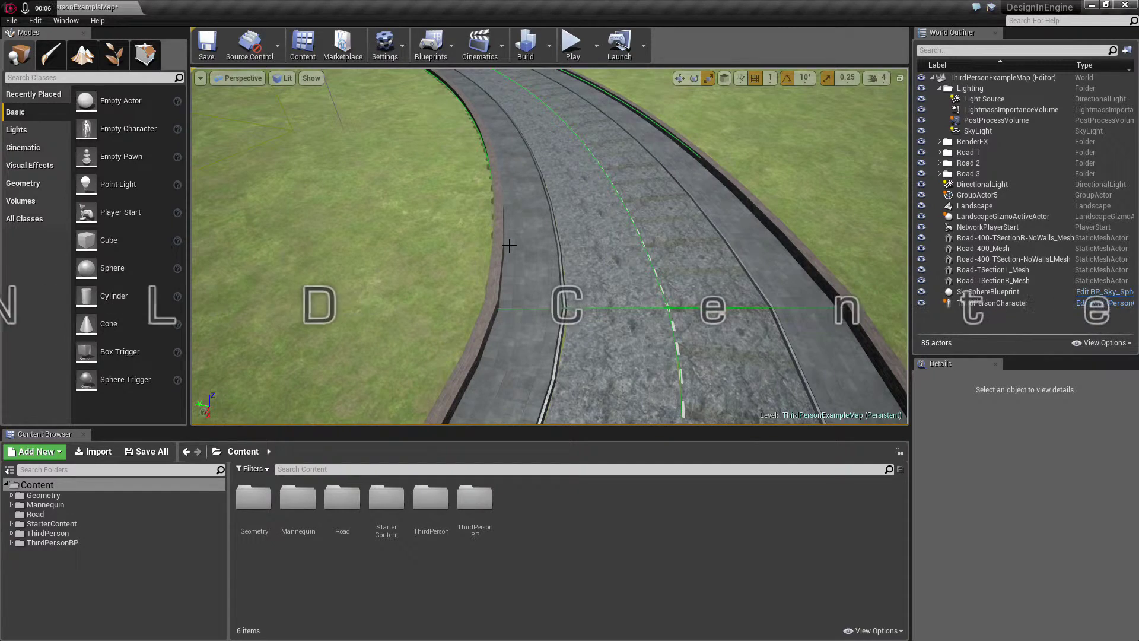
Select the two main-road landscape spline control points at the T-junction and set their Z location to 15
{"action": "right_click_drag", "start_coordinate": [510, 246], "coordinate": [418, 265]}
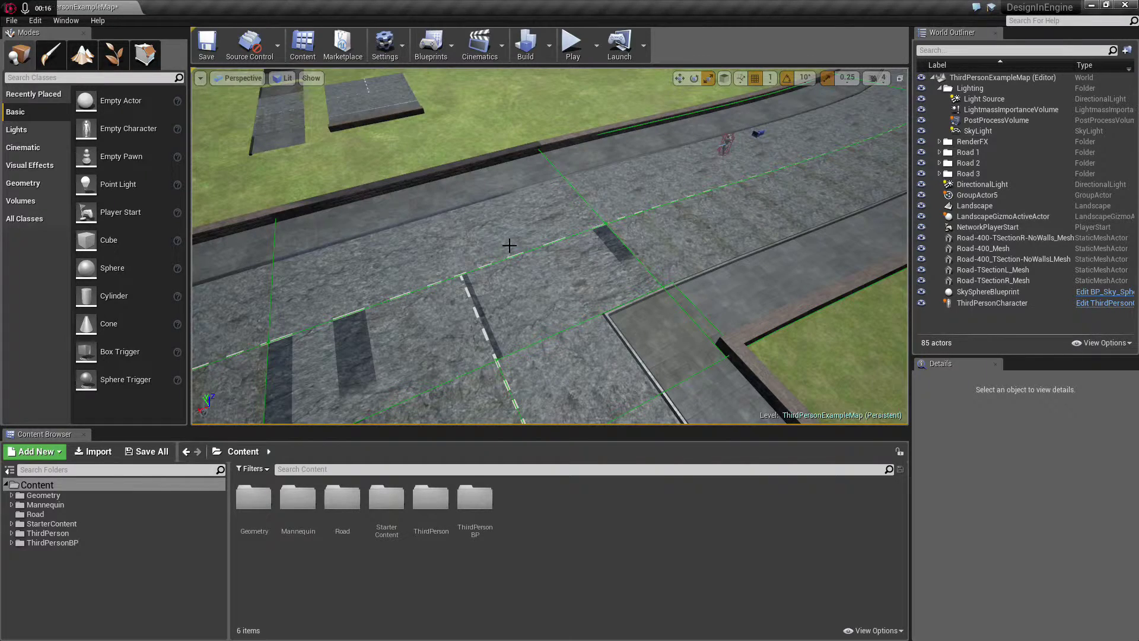
{"action": "right_click_drag", "start_coordinate": [486, 262], "coordinate": [342, 253]}
{"action": "left_click", "coordinate": [361, 237]}
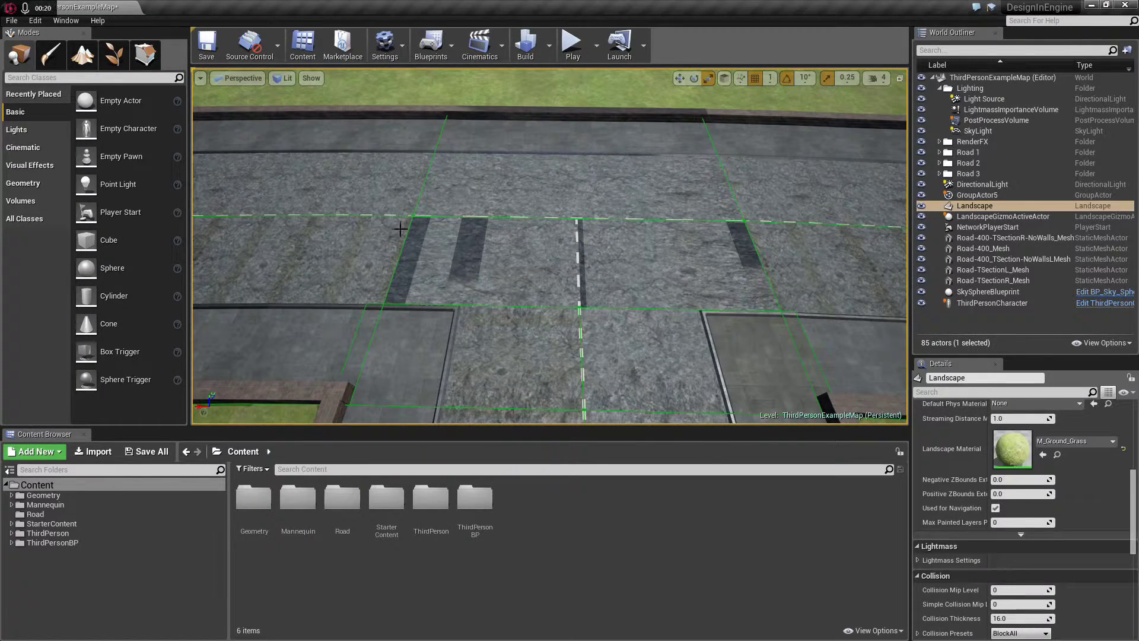
{"action": "left_click", "coordinate": [83, 56]}
{"action": "left_click", "coordinate": [461, 243]}
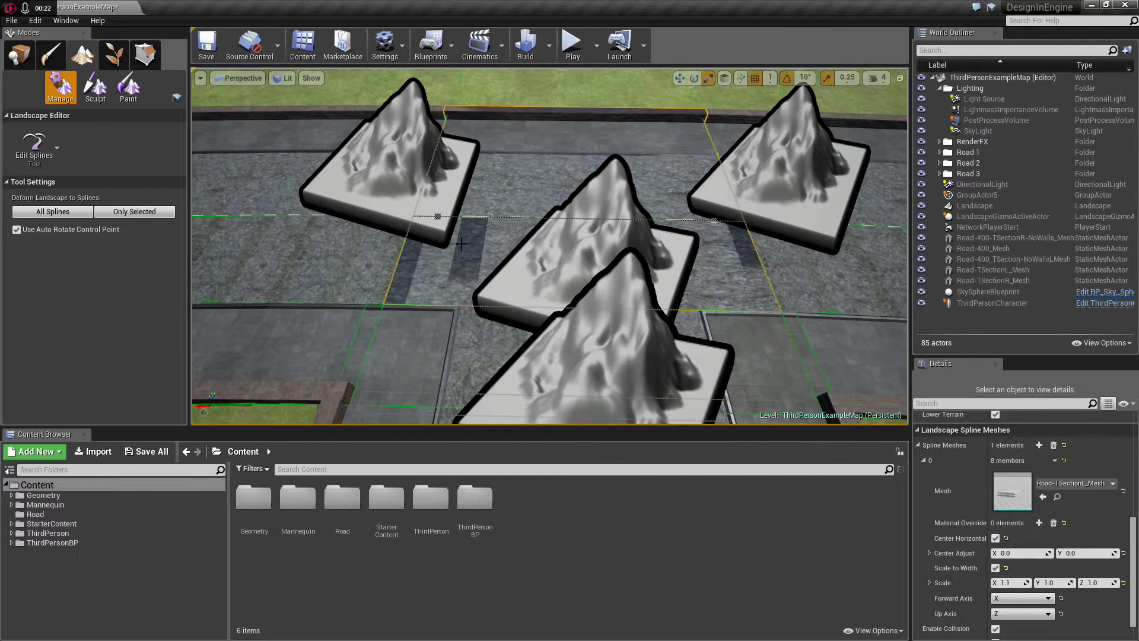
{"action": "left_click", "coordinate": [392, 181]}
{"action": "left_click", "coordinate": [765, 184], "text": "shift"}
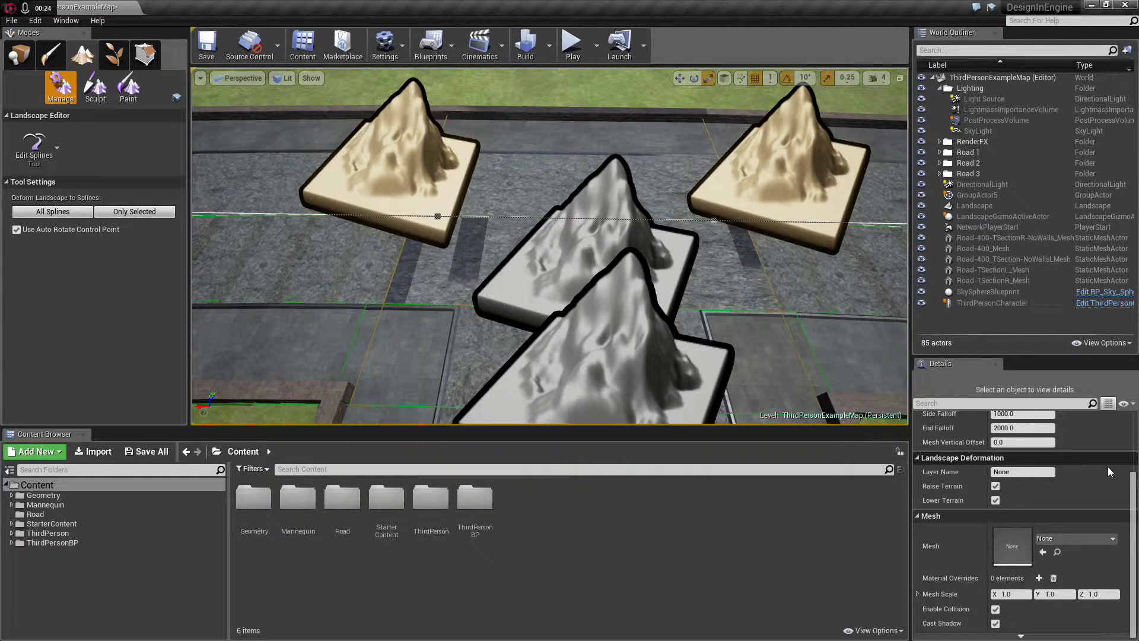
{"action": "scroll", "coordinate": [1077, 477], "scroll_direction": "up", "scroll_amount": 3}
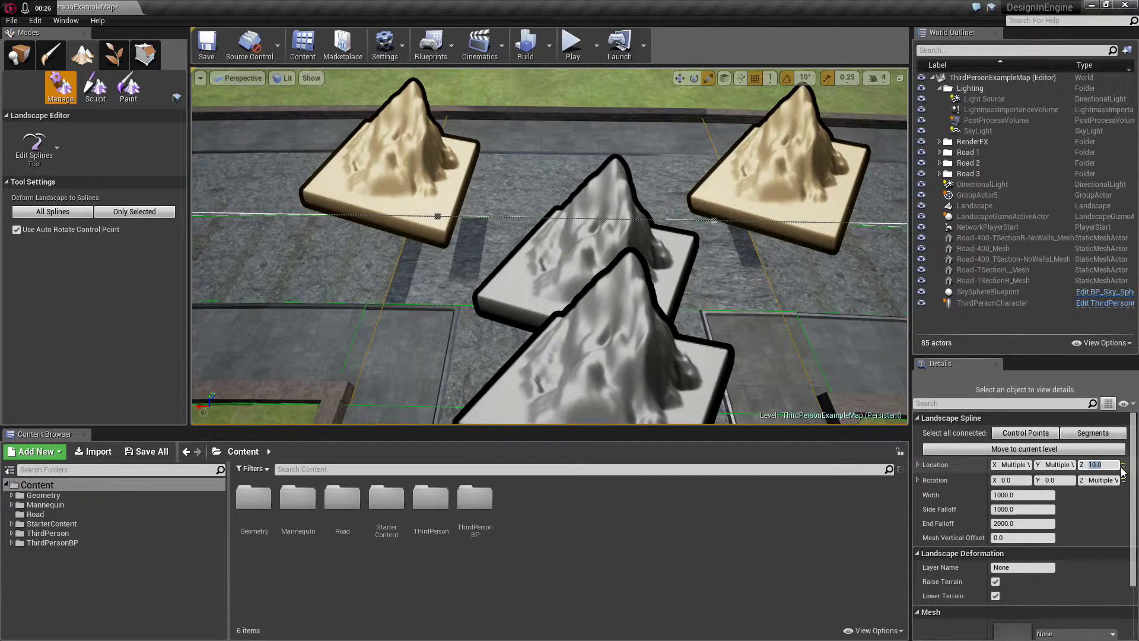
{"action": "key", "text": "Return"}
Select all connected control points of the side road's landscape spline and set their Z location to 15
{"action": "right_click_drag", "start_coordinate": [824, 366], "coordinate": [580, 310]}
{"action": "right_click_drag", "start_coordinate": [506, 320], "coordinate": [457, 315]}
{"action": "left_click_drag", "start_coordinate": [504, 302], "coordinate": [501, 254]}
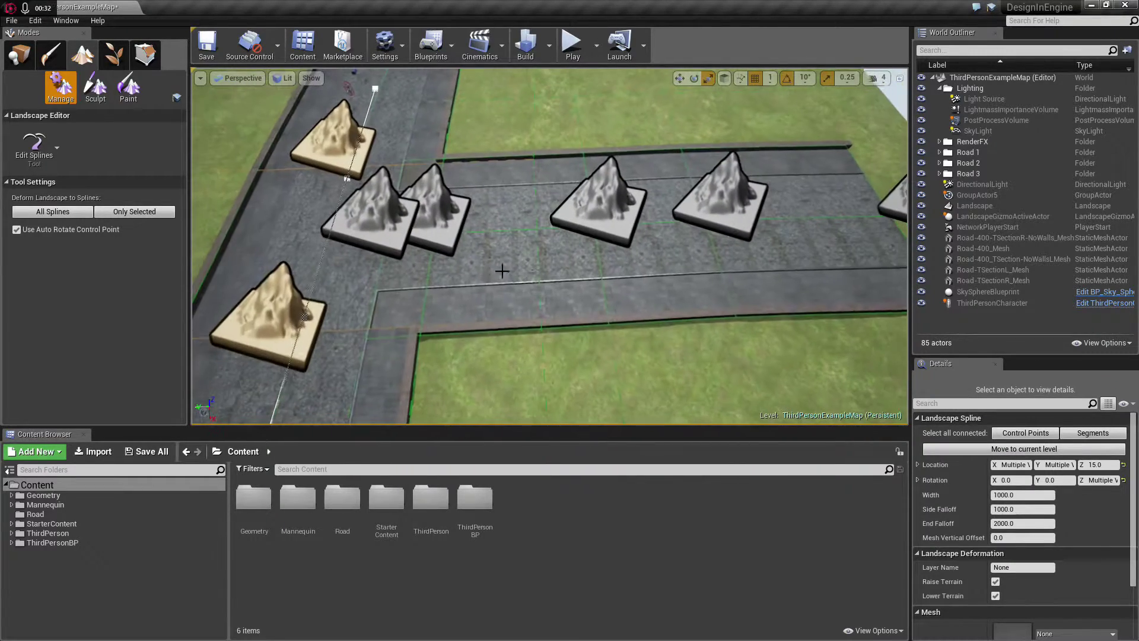
{"action": "left_click", "coordinate": [500, 254]}
{"action": "left_click", "coordinate": [452, 206]}
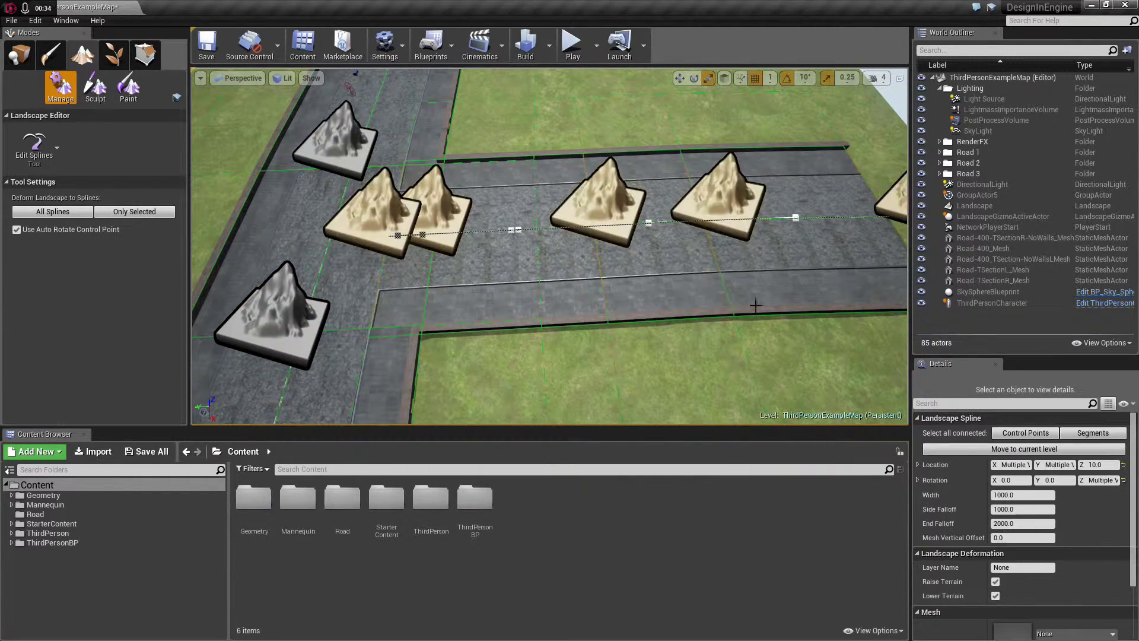
{"action": "type", "text": "15"}
{"action": "key", "text": "Return"}
Return to Place mode and hide Splines in the viewport's advanced show flags
{"action": "right_click_drag", "start_coordinate": [633, 308], "coordinate": [237, 344]}
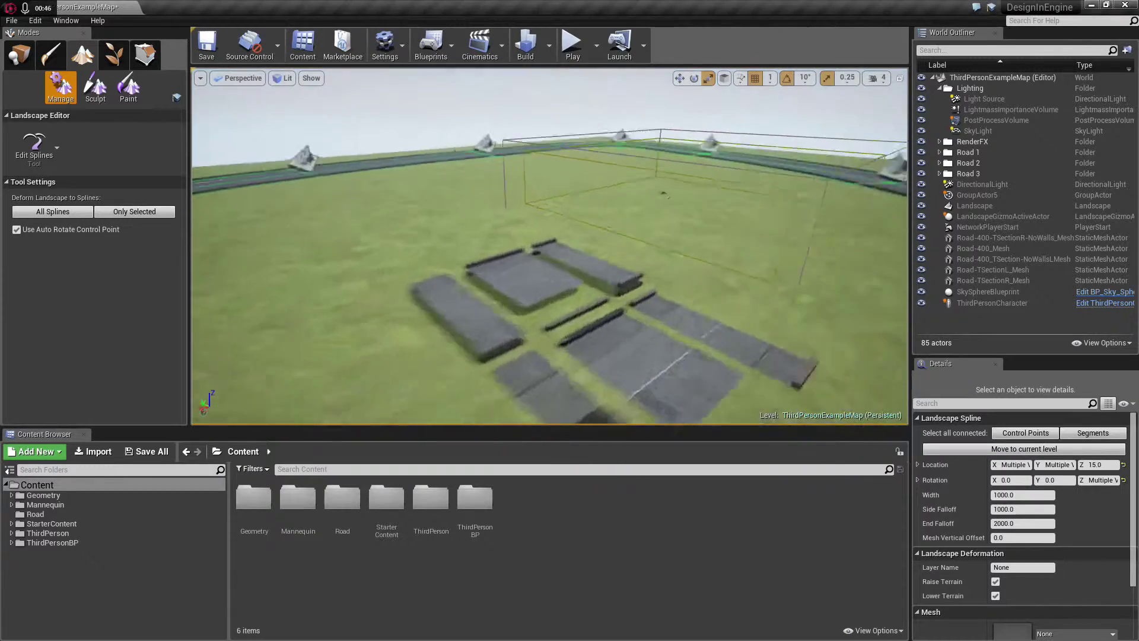
{"action": "right_click_drag", "start_coordinate": [625, 295], "coordinate": [526, 286]}
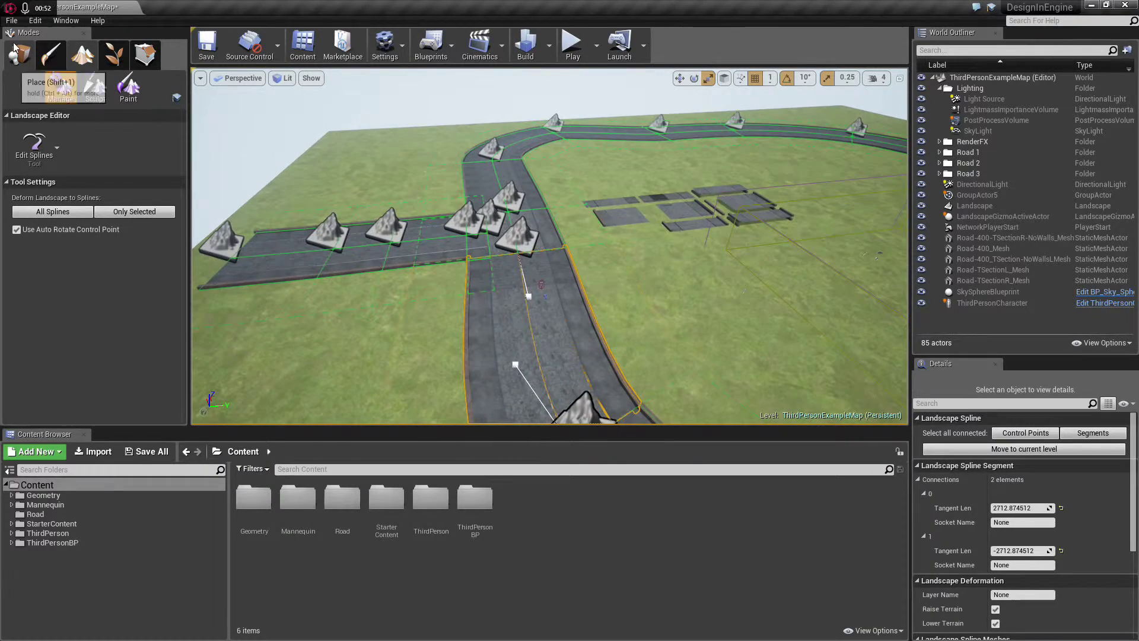
{"action": "left_click", "coordinate": [16, 50]}
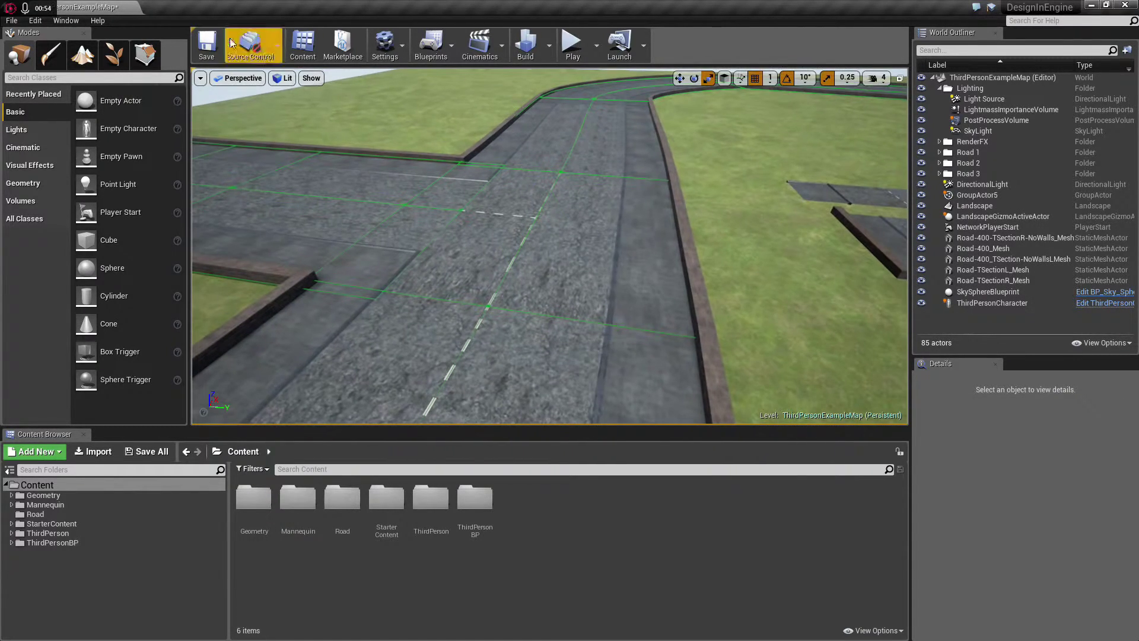
{"action": "left_click", "coordinate": [311, 77]}
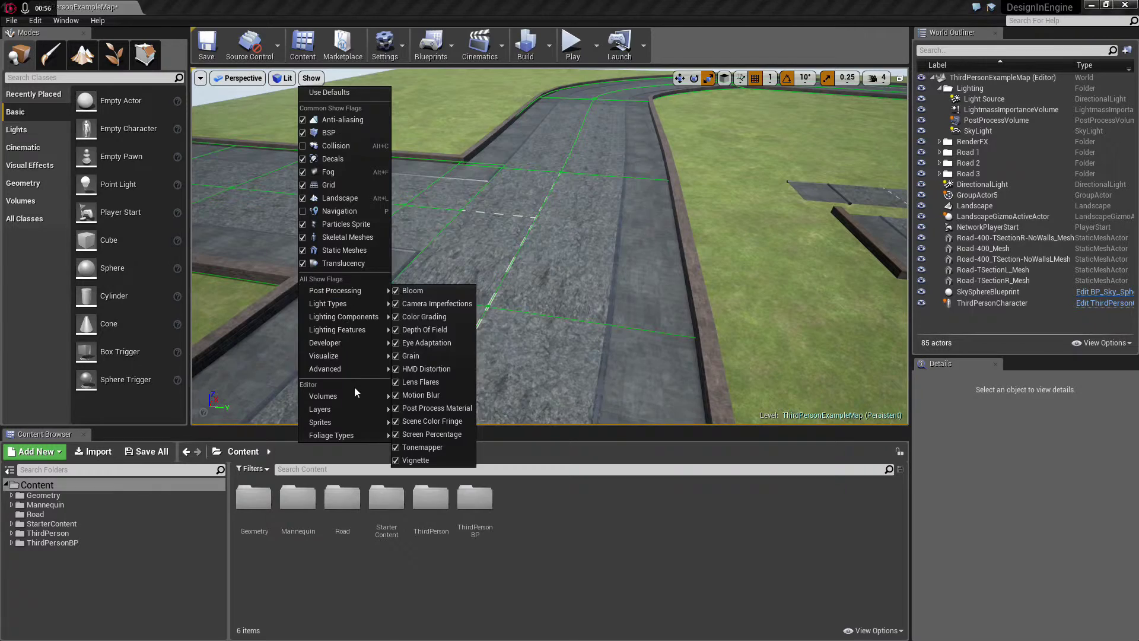
{"action": "mouse_move", "coordinate": [353, 368]}
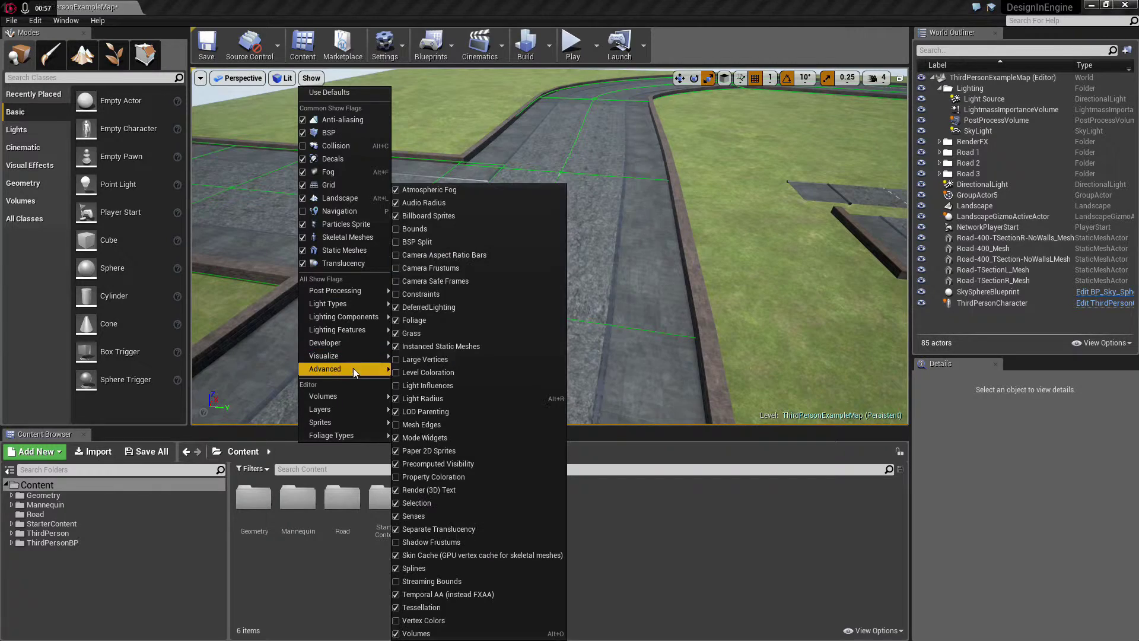
{"action": "left_click", "coordinate": [463, 558]}
{"action": "right_click_drag", "start_coordinate": [502, 340], "coordinate": [641, 351]}
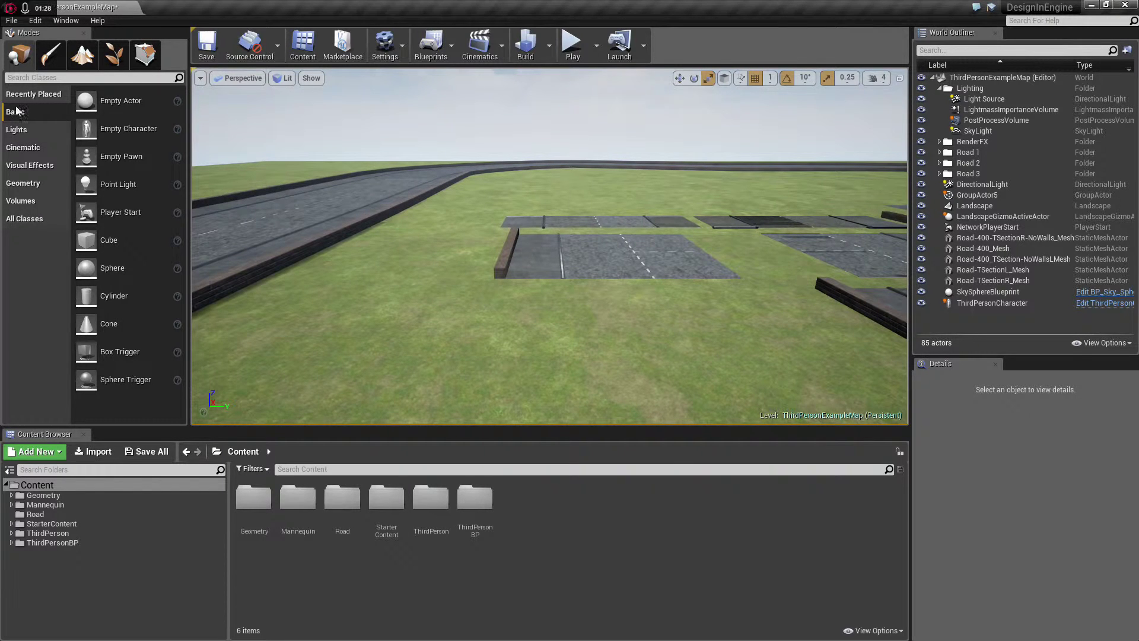
Place an additive box brush on the grass near the loose road pieces and size it 20 × 20 × 500
{"action": "left_click", "coordinate": [20, 183]}
{"action": "mouse_move", "coordinate": [86, 100]}
{"action": "left_mouse_down"}
{"action": "mouse_move", "coordinate": [552, 469]}
{"action": "mouse_move", "coordinate": [505, 363]}
{"action": "mouse_move", "coordinate": [529, 363]}
{"action": "left_mouse_up"}
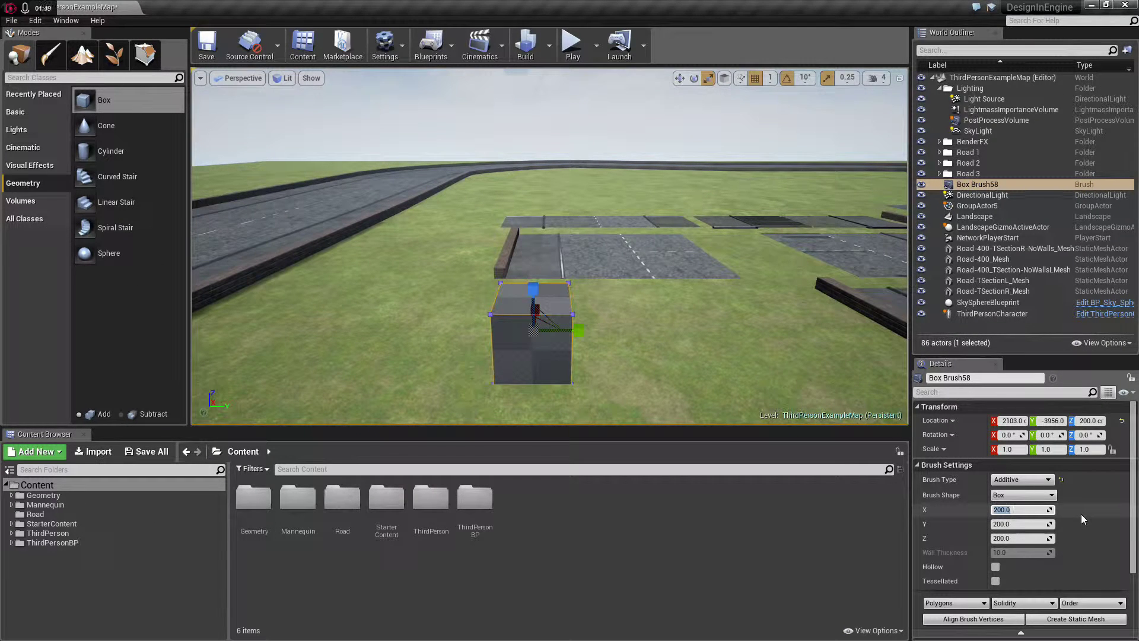
{"action": "type", "text": "20"}
{"action": "key", "text": "Tab"}
{"action": "type", "text": "20"}
{"action": "key", "text": "Tab"}
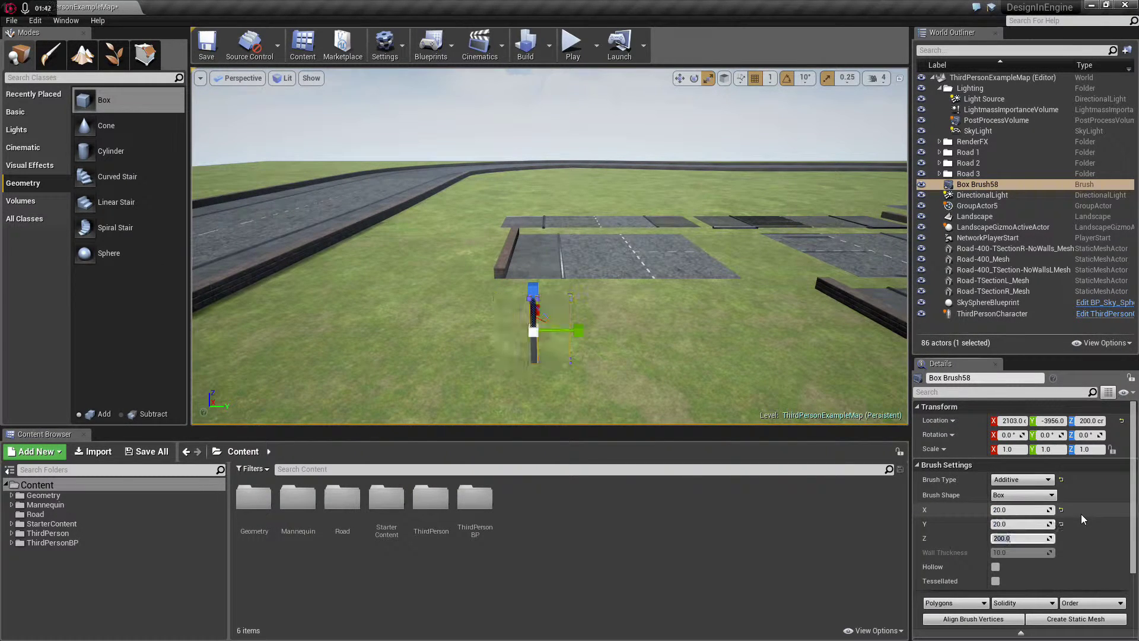
{"action": "type", "text": "500"}
{"action": "key", "text": "Return"}
Move the box pillar onto the sidewalk of the nearby road piece, at about X 3099, Z 361
{"action": "left_click", "coordinate": [680, 78]}
{"action": "right_click_drag", "start_coordinate": [585, 225], "coordinate": [665, 250]}
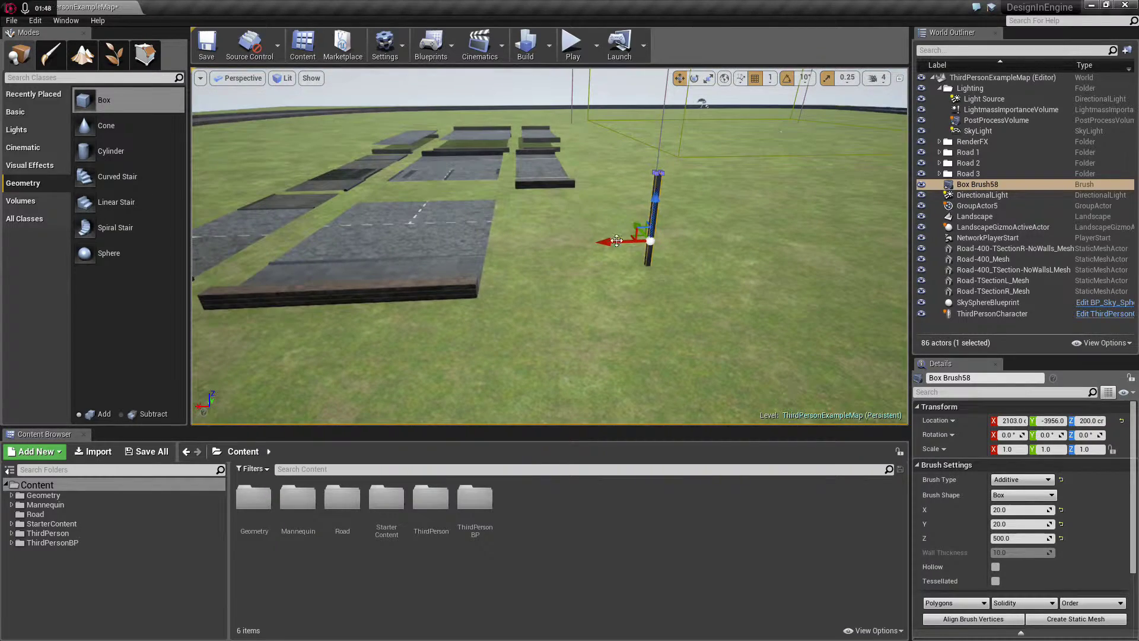
{"action": "mouse_move", "coordinate": [435, 235]}
{"action": "right_mouse_down"}
{"action": "mouse_move", "coordinate": [380, 235]}
{"action": "mouse_move", "coordinate": [332, 220]}
{"action": "mouse_move", "coordinate": [314, 199]}
{"action": "mouse_move", "coordinate": [267, 211]}
{"action": "mouse_move", "coordinate": [432, 234]}
{"action": "right_mouse_up"}
{"action": "key", "text": "d"}
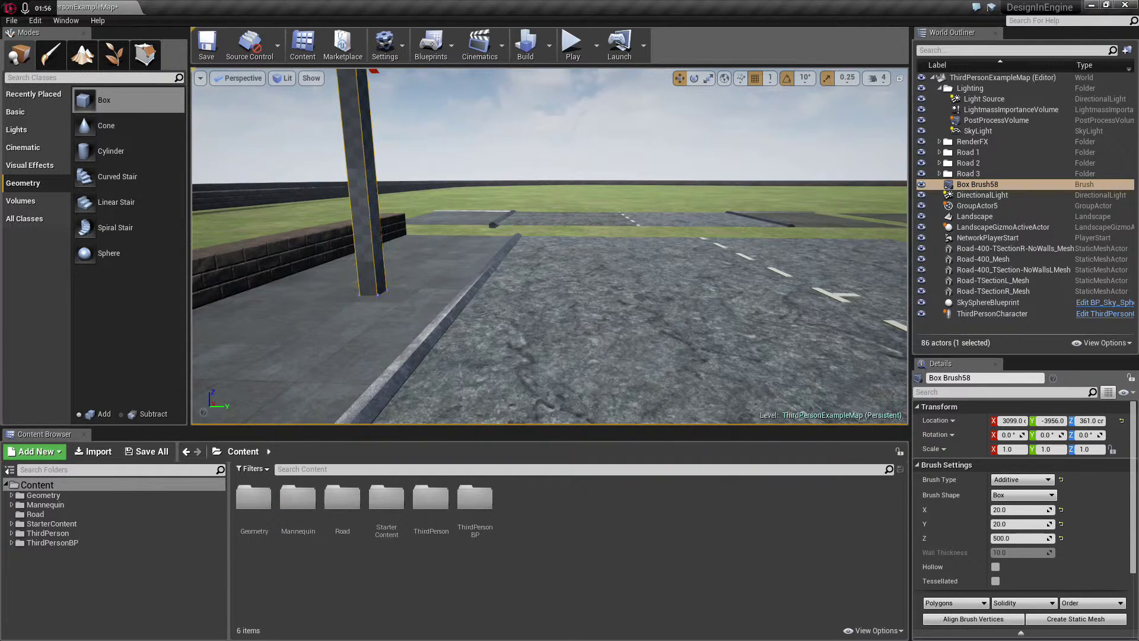
Set the pillar's Z size to 250 and lower it to about Z 321 so it stands on the sidewalk
{"action": "key", "text": "f"}
{"action": "mouse_move", "coordinate": [461, 249]}
{"action": "right_mouse_down"}
{"action": "mouse_move", "coordinate": [468, 285]}
{"action": "mouse_move", "coordinate": [558, 244]}
{"action": "mouse_move", "coordinate": [629, 239]}
{"action": "right_mouse_up"}
{"action": "key", "text": "w"}
{"action": "key", "text": "a"}
{"action": "key", "text": "s"}
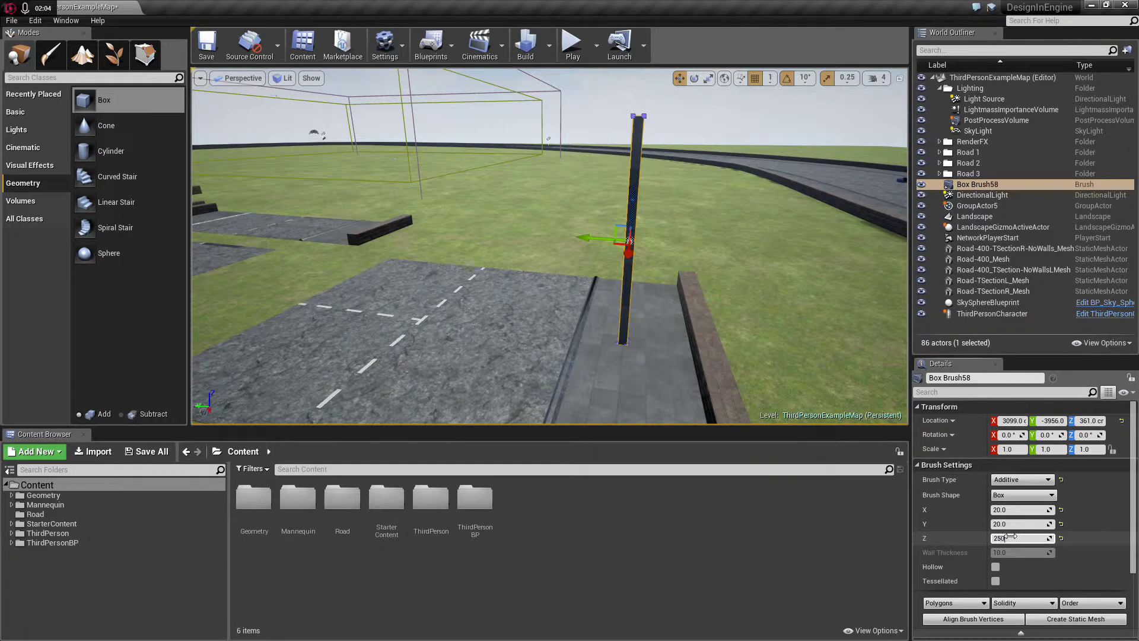
{"action": "left_click_drag", "start_coordinate": [632, 209], "coordinate": [635, 260]}
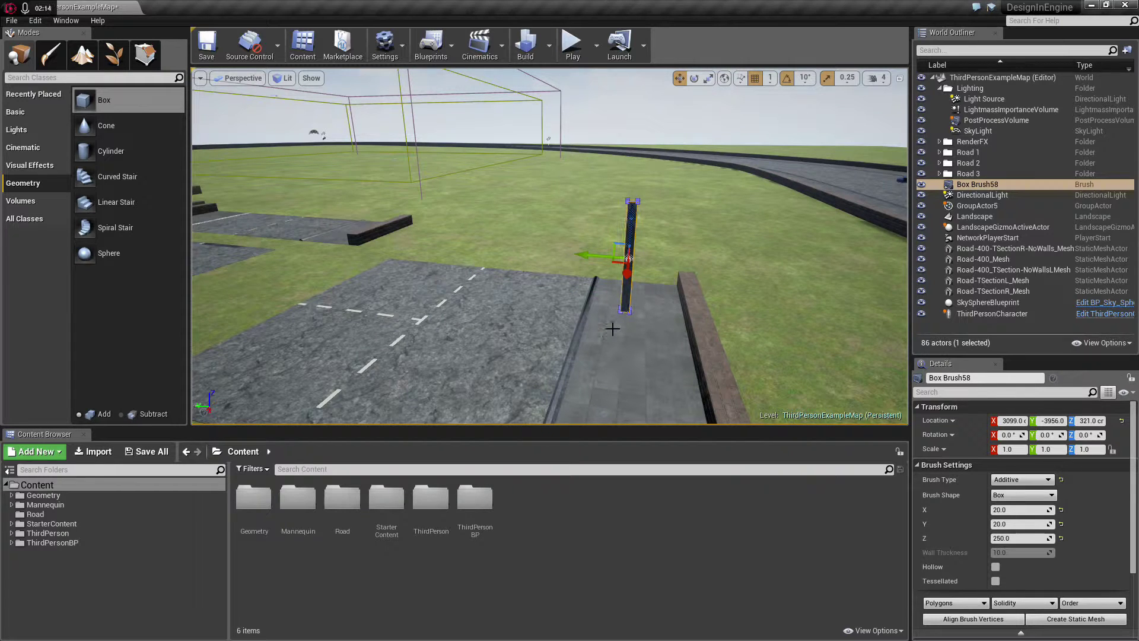
Duplicate the pillar brush and make the copy a subtractive box of 0.5 × 0.5 × 0.5
{"action": "key", "text": "ctrl+w"}
{"action": "left_click", "coordinate": [1017, 510]}
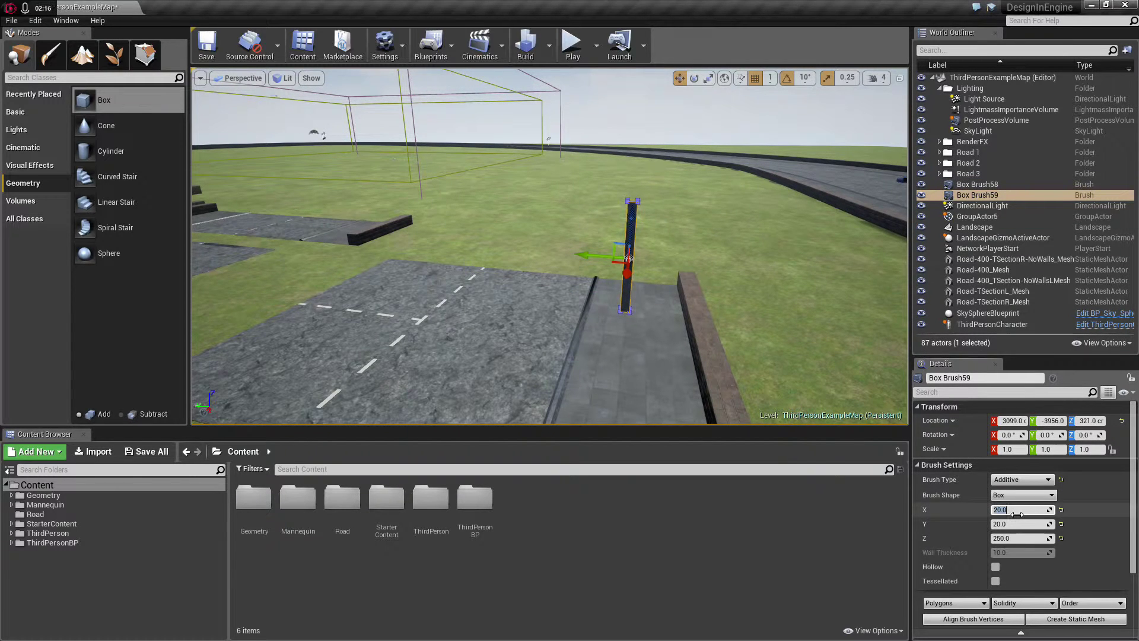
{"action": "left_click", "coordinate": [1021, 480]}
{"action": "left_click", "coordinate": [1017, 498]}
{"action": "left_click", "coordinate": [1023, 510]}
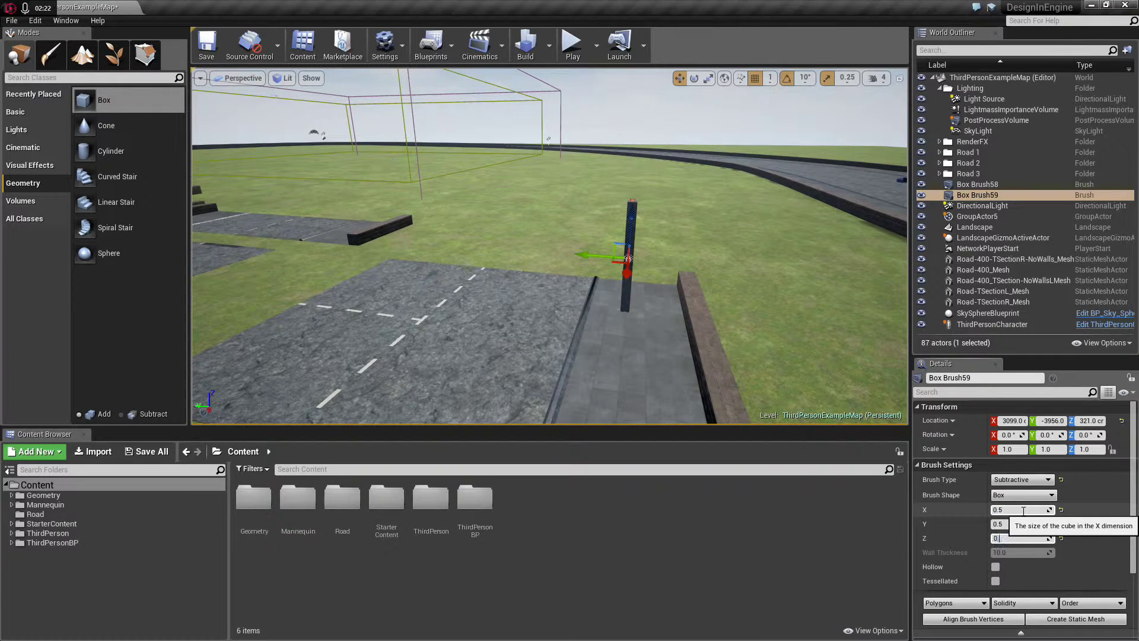
{"action": "type", "text": "0.5"}
{"action": "key", "text": "Return"}
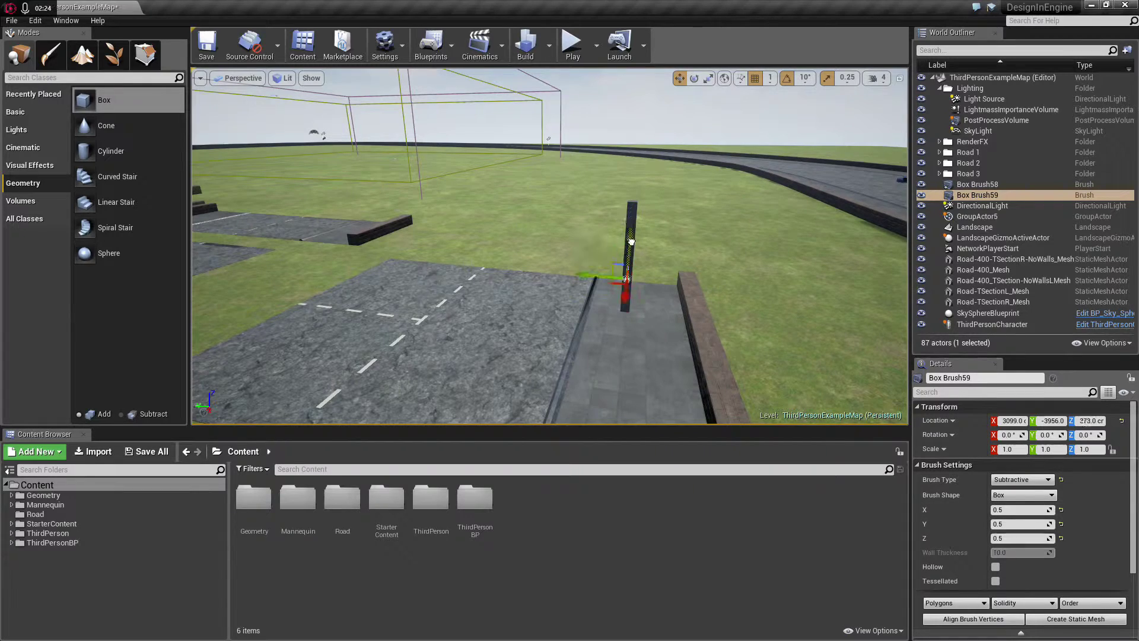
Move the small subtractive box down to the underside of the pillar, at about Z 196
{"action": "mouse_move", "coordinate": [631, 278]}
{"action": "right_mouse_down"}
{"action": "mouse_move", "coordinate": [676, 326]}
{"action": "mouse_move", "coordinate": [671, 261]}
{"action": "mouse_move", "coordinate": [644, 225]}
{"action": "mouse_move", "coordinate": [647, 238]}
{"action": "mouse_move", "coordinate": [662, 172]}
{"action": "mouse_move", "coordinate": [636, 279]}
{"action": "right_mouse_up"}
{"action": "key", "text": "w"}
{"action": "key", "text": "w"}
{"action": "key", "text": "s"}
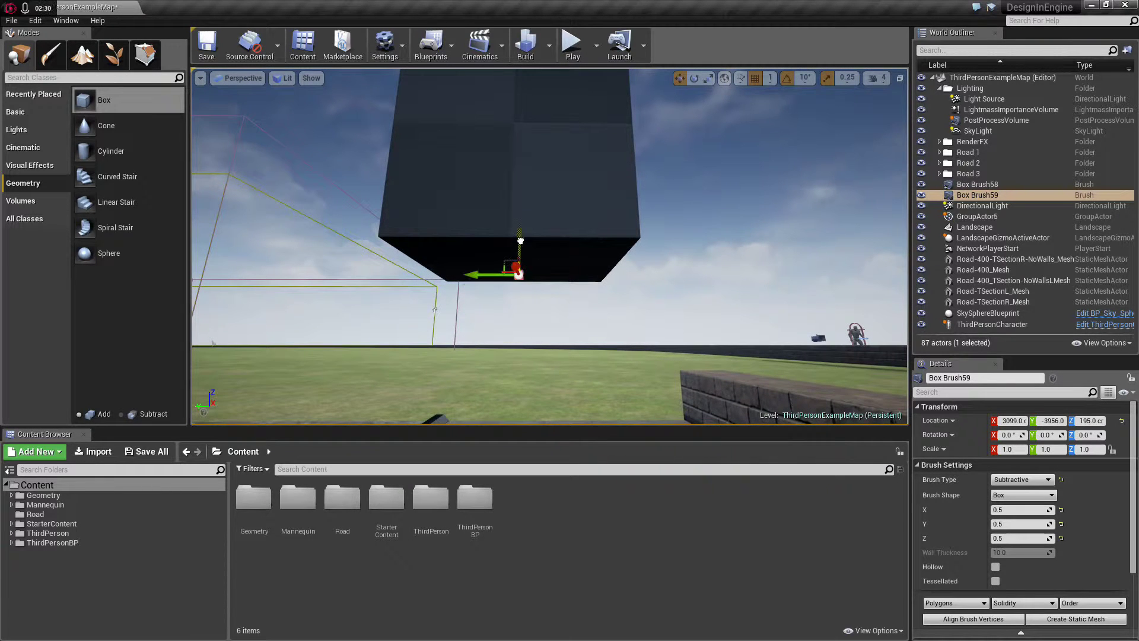
{"action": "right_click_drag", "start_coordinate": [520, 224], "coordinate": [521, 228]}
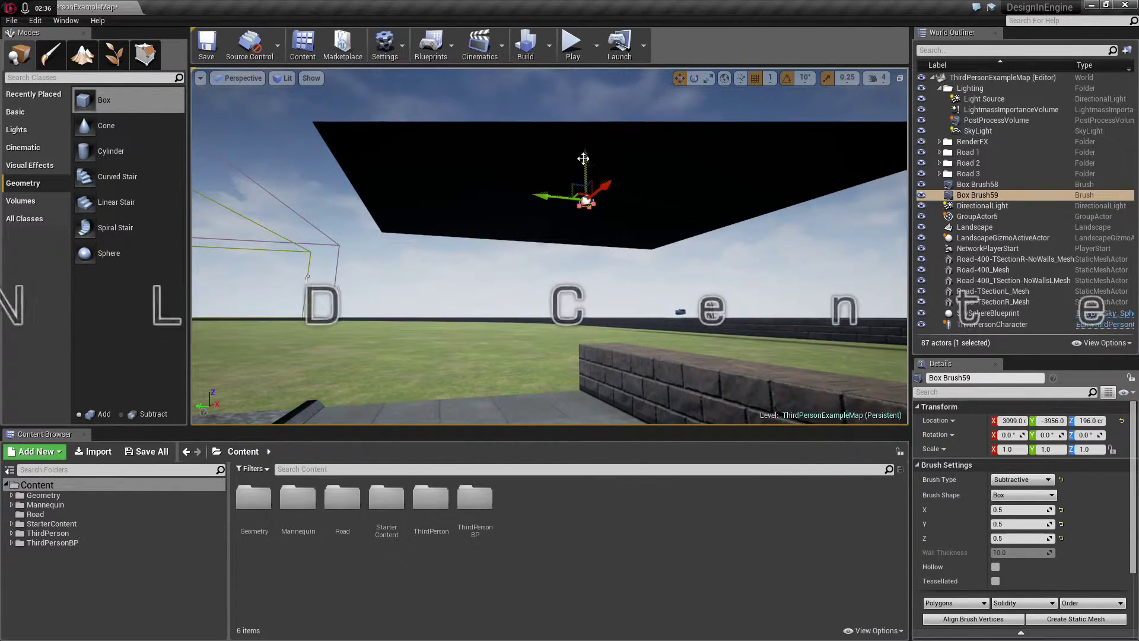
{"action": "left_click_drag", "start_coordinate": [583, 158], "coordinate": [583, 133]}
Select both box brushes and move them into a new outliner folder named StreetLight
{"action": "mouse_move", "coordinate": [584, 133]}
{"action": "right_mouse_down"}
{"action": "mouse_move", "coordinate": [599, 238]}
{"action": "mouse_move", "coordinate": [771, 184]}
{"action": "mouse_move", "coordinate": [849, 178]}
{"action": "right_mouse_up"}
{"action": "left_click", "coordinate": [982, 186], "text": "ctrl"}
{"action": "right_click", "coordinate": [981, 187]}
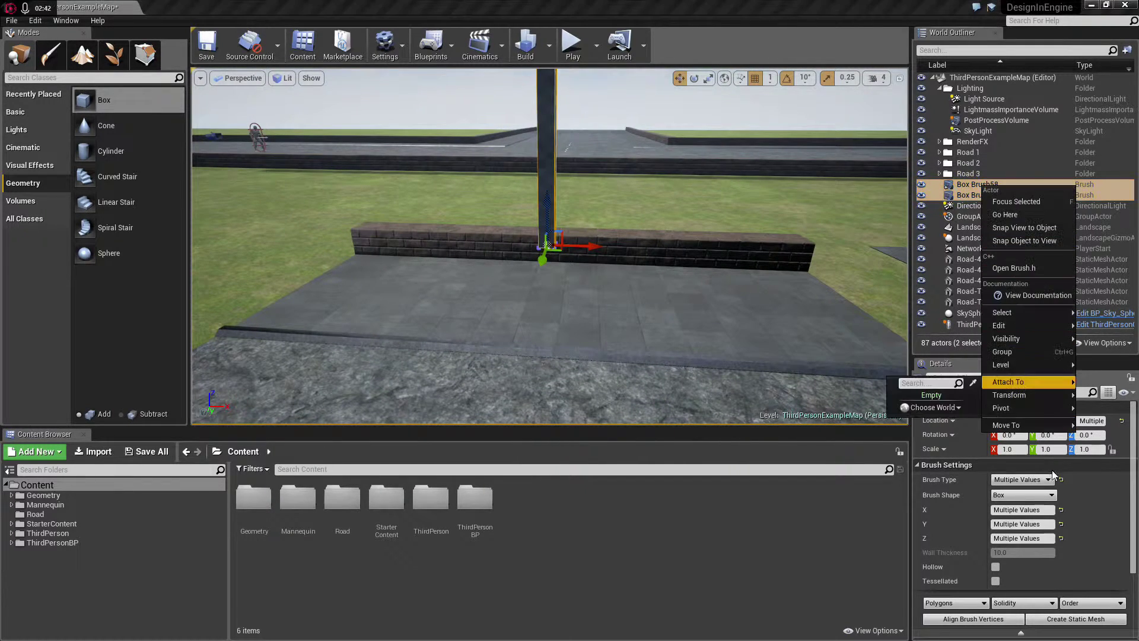
{"action": "mouse_move", "coordinate": [1009, 425]}
{"action": "left_click", "coordinate": [878, 425]}
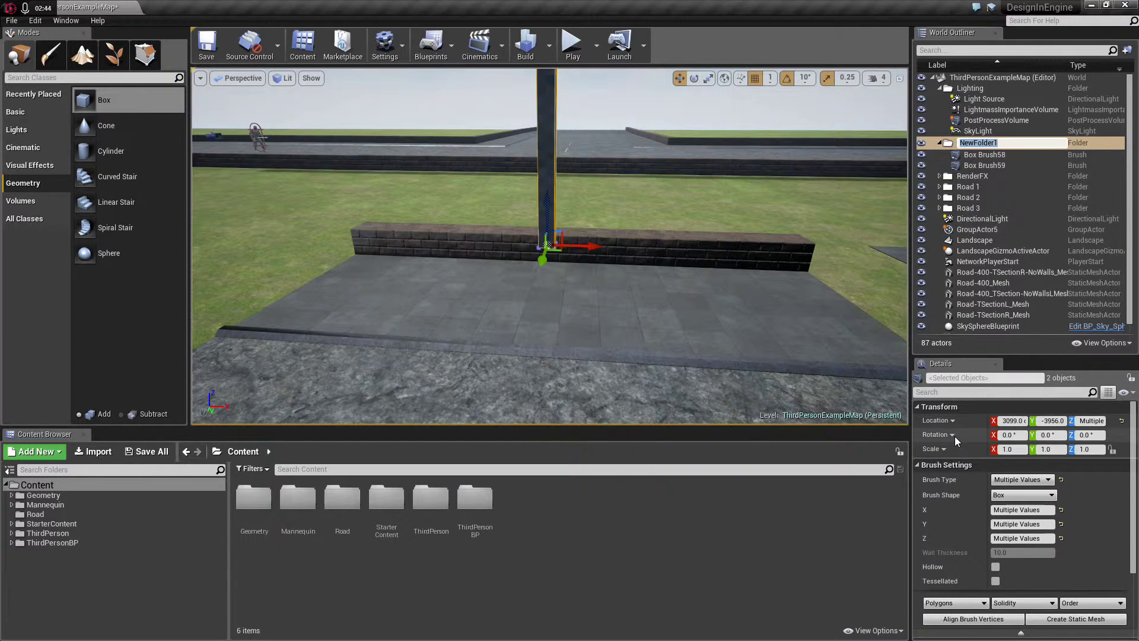
{"action": "type", "text": "StreetLight"}
{"action": "key", "text": "Return"}
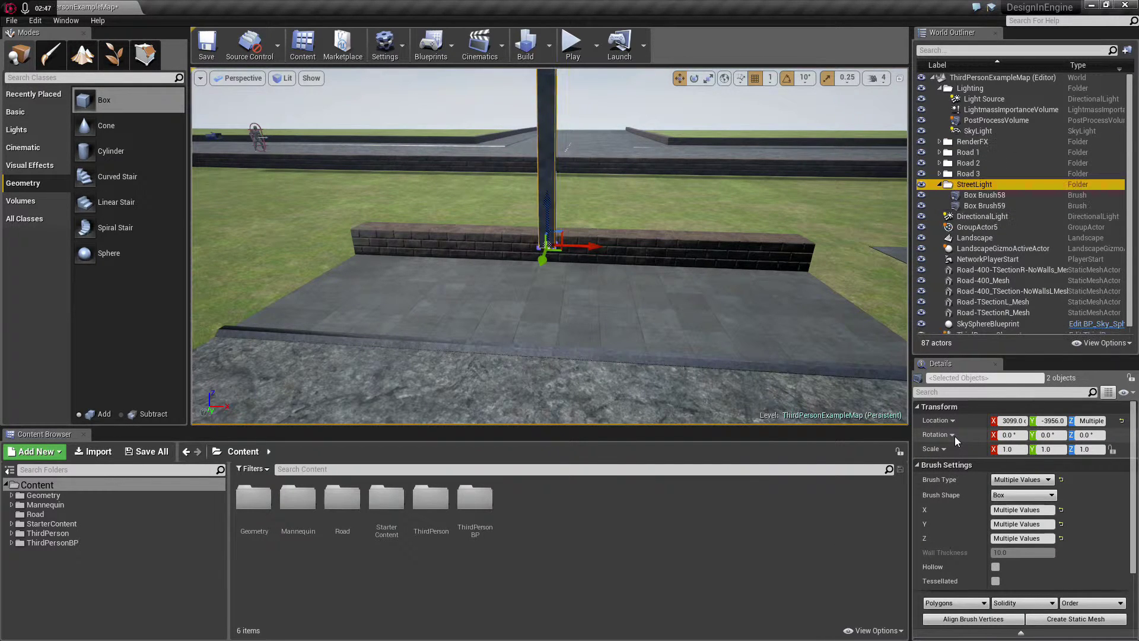
Duplicate the 250-high pillar brush and raise the copy to about Z 427
{"action": "left_click", "coordinate": [995, 196]}
{"action": "double_click", "coordinate": [996, 197]}
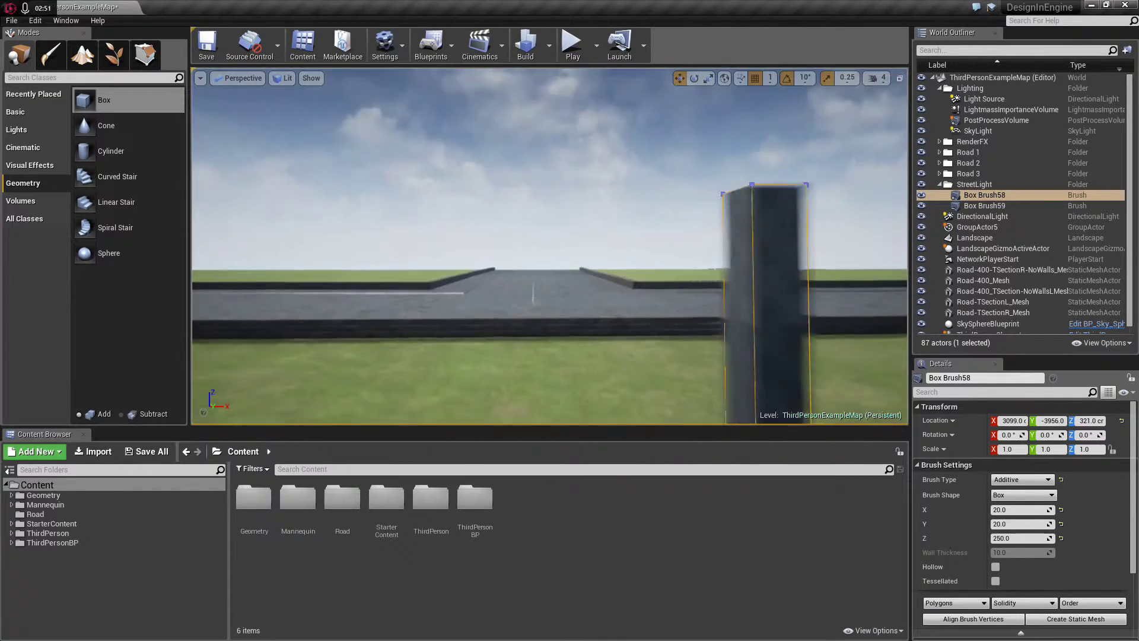
{"action": "mouse_move", "coordinate": [550, 246]}
{"action": "right_mouse_down"}
{"action": "mouse_move", "coordinate": [569, 333]}
{"action": "mouse_move", "coordinate": [564, 264]}
{"action": "right_mouse_up"}
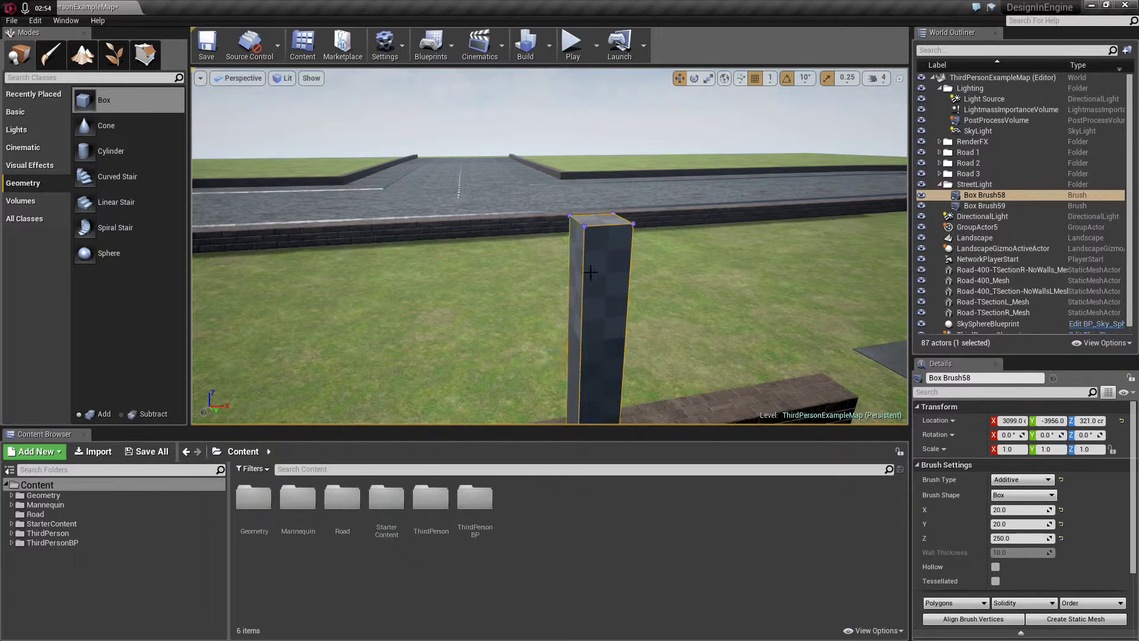
{"action": "key", "text": "ctrl+w"}
{"action": "mouse_move", "coordinate": [655, 236]}
{"action": "right_mouse_down"}
{"action": "mouse_move", "coordinate": [660, 204]}
{"action": "mouse_move", "coordinate": [664, 224]}
{"action": "right_mouse_up"}
{"action": "left_click_drag", "start_coordinate": [564, 356], "coordinate": [566, 228]}
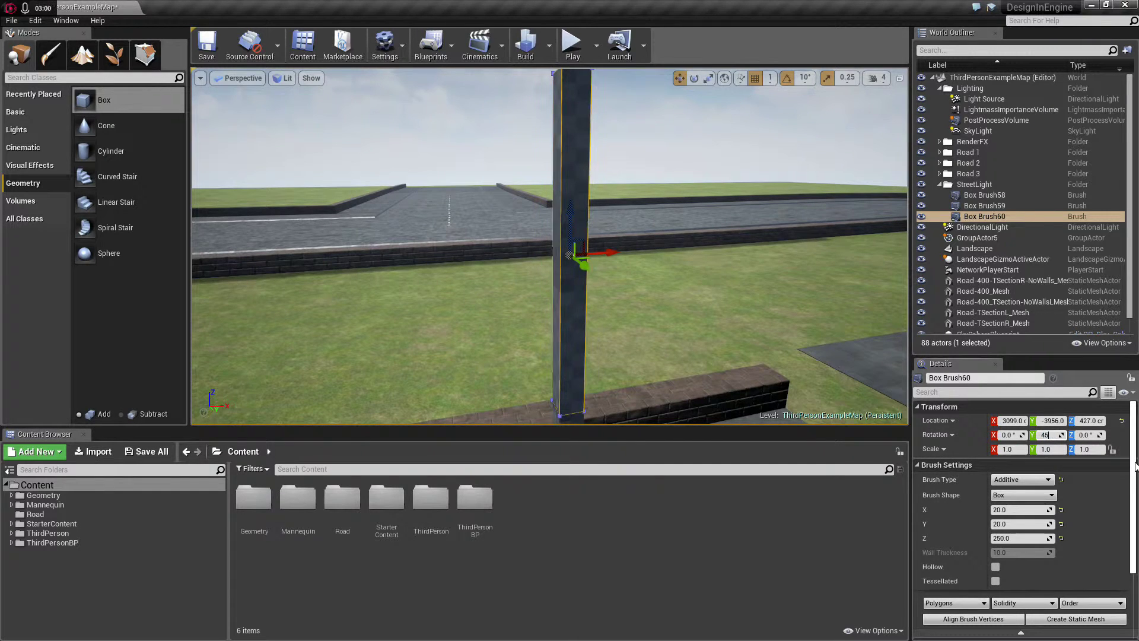
Rotate the pillar copy 45° about Y and set its Z size to 20
{"action": "type", "text": "45"}
{"action": "key", "text": "Return"}
{"action": "left_click", "coordinate": [1018, 509]}
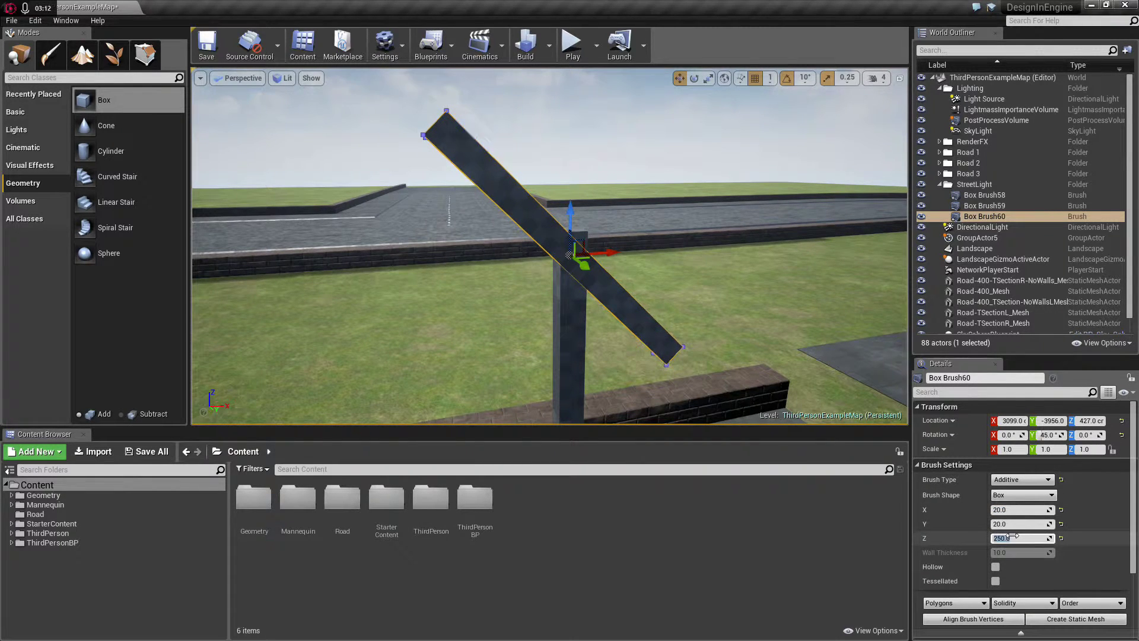
{"action": "type", "text": "20"}
{"action": "key", "text": "Return"}
Move the rotated box to the pillar's top edge at about X 3114, Z 448, and make it subtractive to cut a bevel
{"action": "left_click_drag", "start_coordinate": [581, 245], "coordinate": [591, 230]}
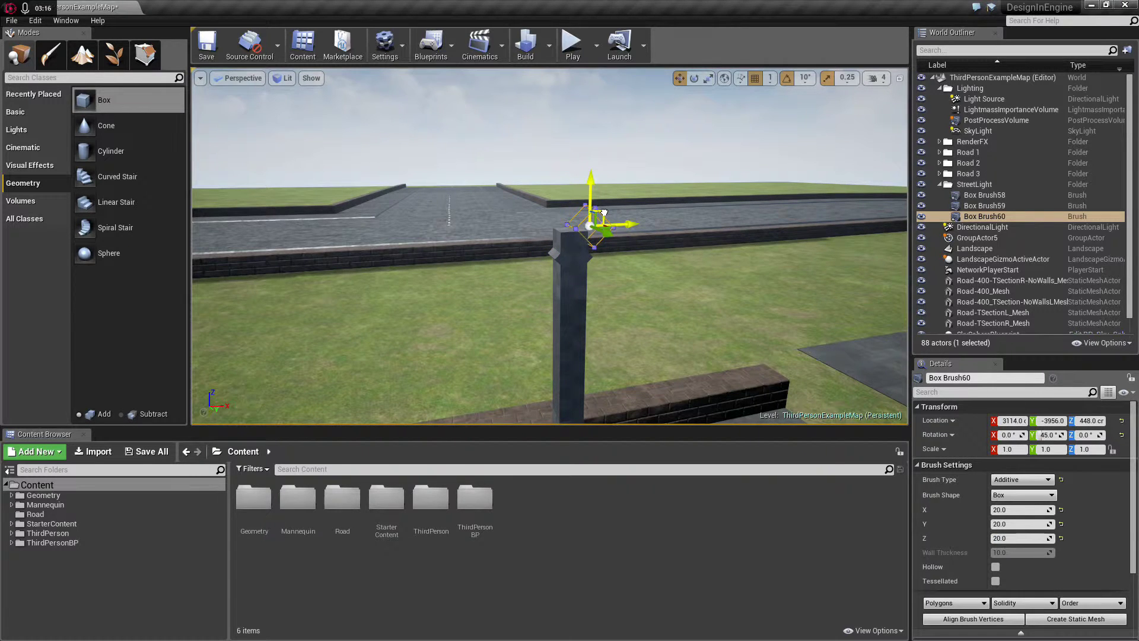
{"action": "left_click", "coordinate": [1021, 479]}
{"action": "left_click", "coordinate": [1012, 503]}
{"action": "right_click_drag", "start_coordinate": [550, 246], "coordinate": [549, 326]}
{"action": "key", "text": "w"}
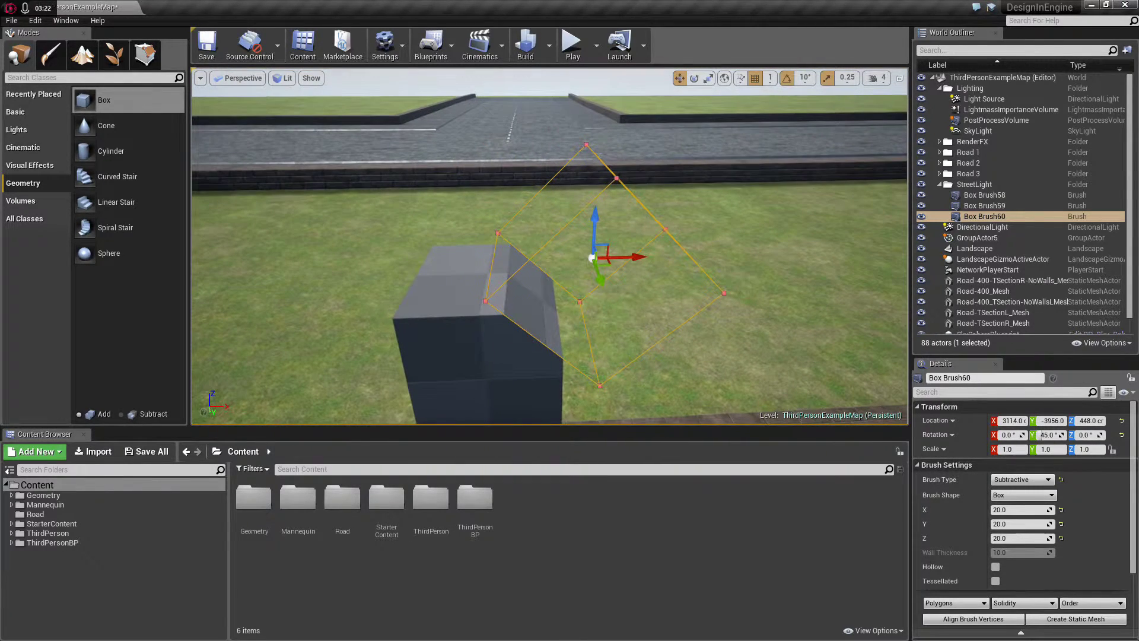